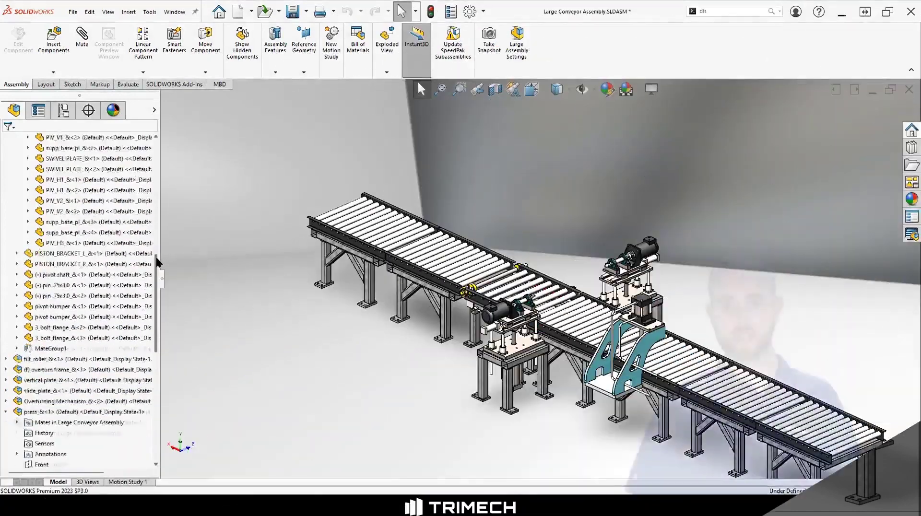
Step: Activate Alternate Press Location, then its Ramp Lifted configuration, in ConfigurationManager
{"action": "left_click_drag", "start_coordinate": [158, 291], "coordinate": [159, 329]}
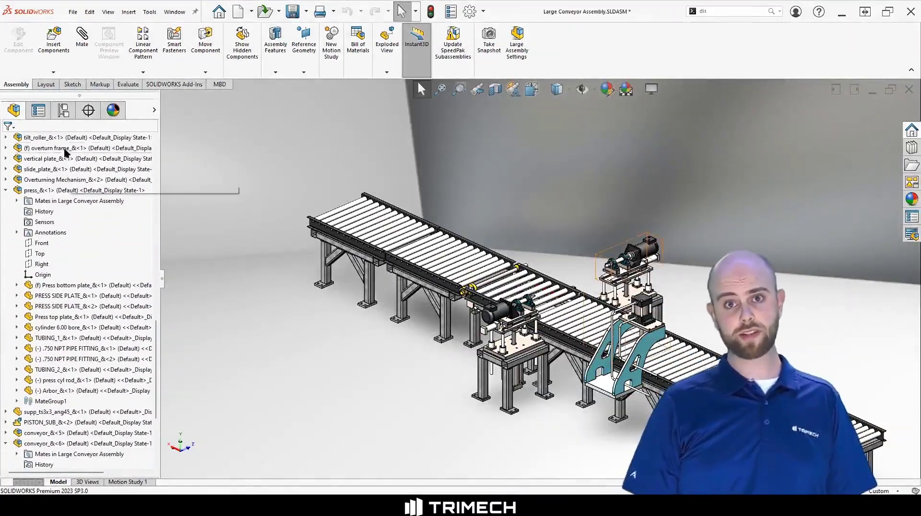
{"action": "left_click", "coordinate": [63, 111]}
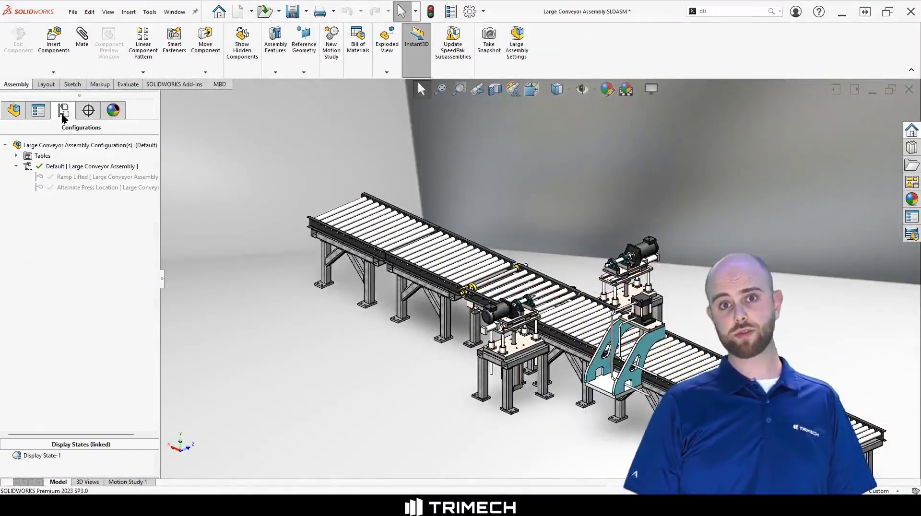
{"action": "double_click", "coordinate": [72, 186]}
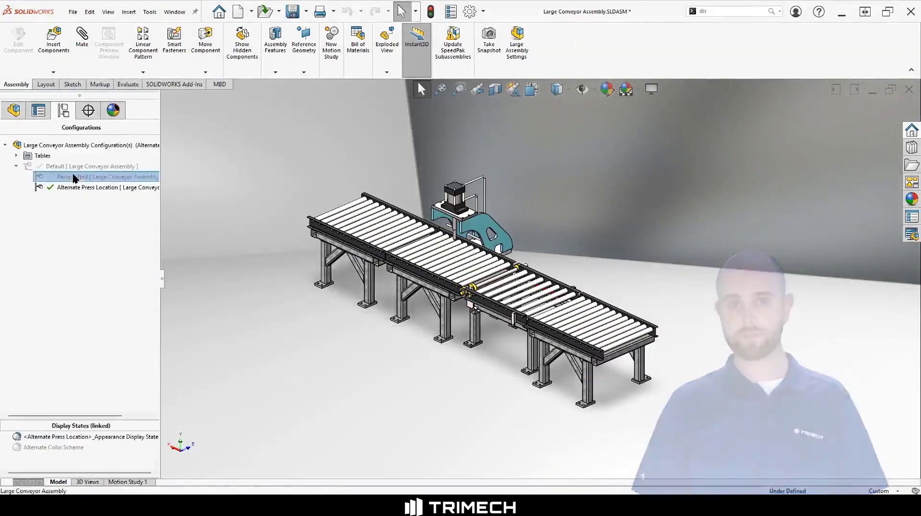
{"action": "double_click", "coordinate": [75, 177]}
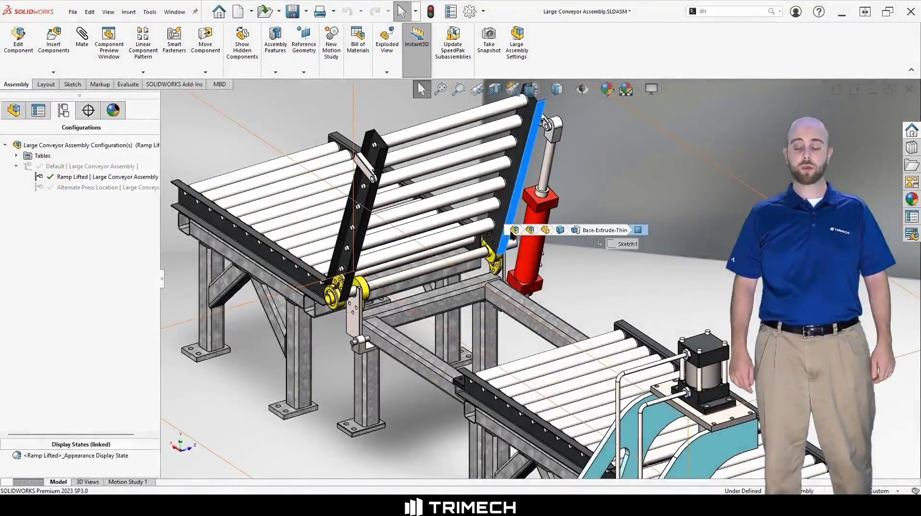
Step: Change the ramp-to-frame angle mate from 70° to 60°
{"action": "left_click", "coordinate": [546, 315], "text": "ctrl"}
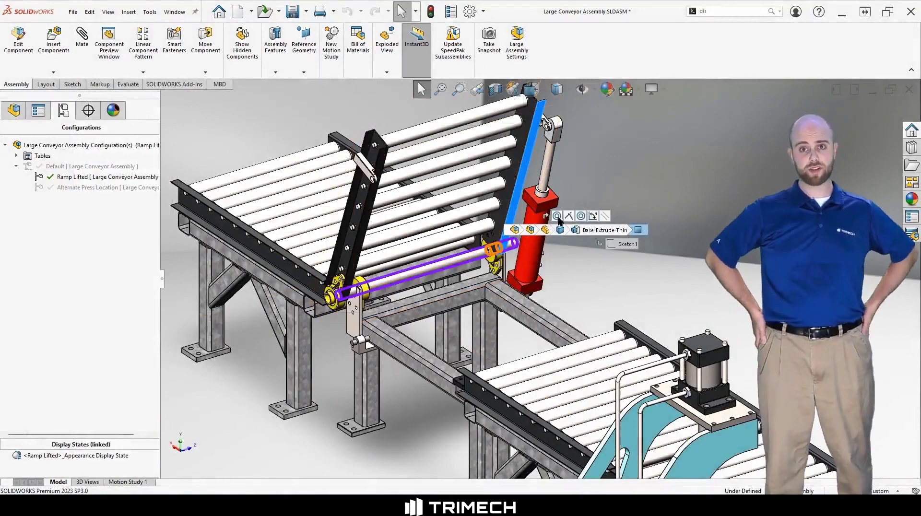
{"action": "left_click", "coordinate": [506, 283]}
{"action": "left_click", "coordinate": [501, 271]}
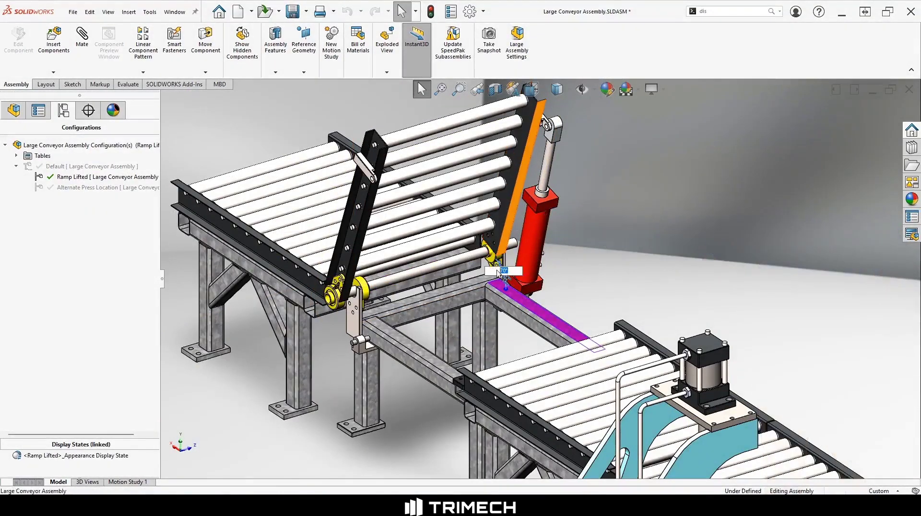
{"action": "key", "text": "Return"}
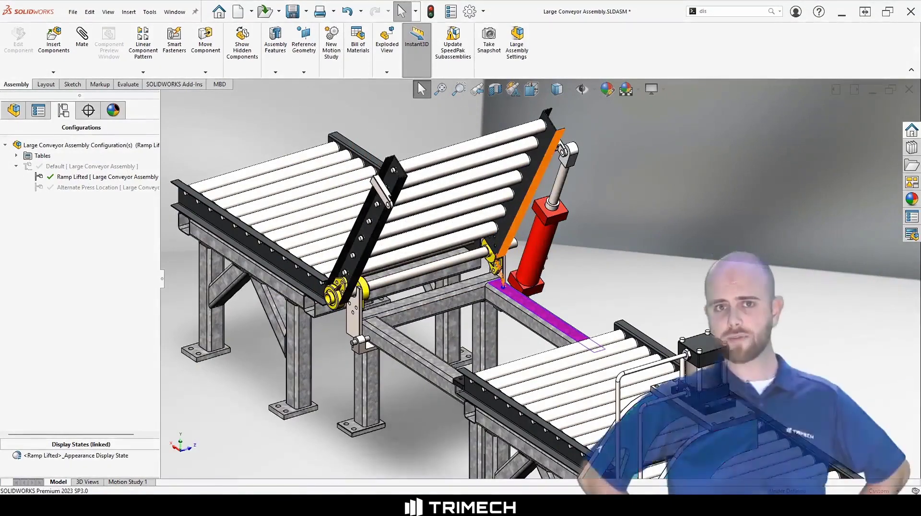
Step: Clear the selection, then pick Large Conveyor Assembly.SLDASM from the top-level assembly filter with Large Design Review mode
{"action": "left_click", "coordinate": [589, 258]}
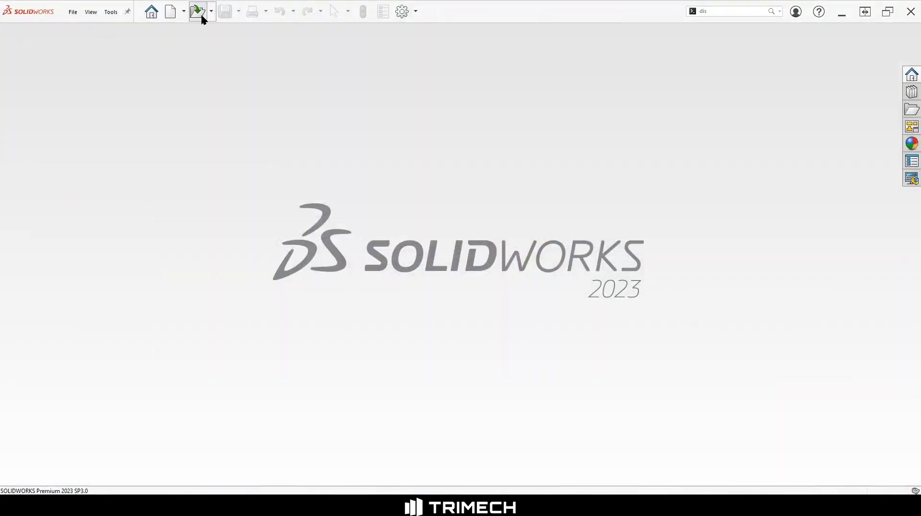
{"action": "left_click", "coordinate": [198, 11]}
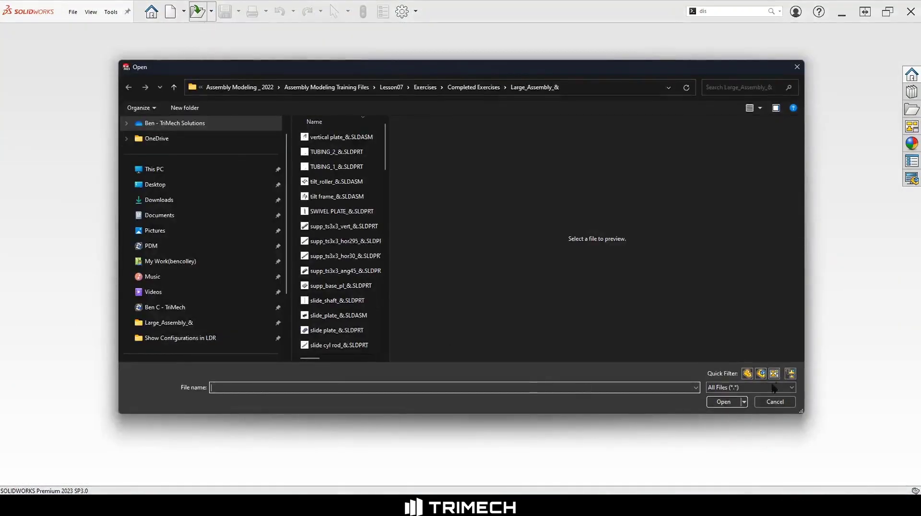
{"action": "left_click", "coordinate": [790, 373]}
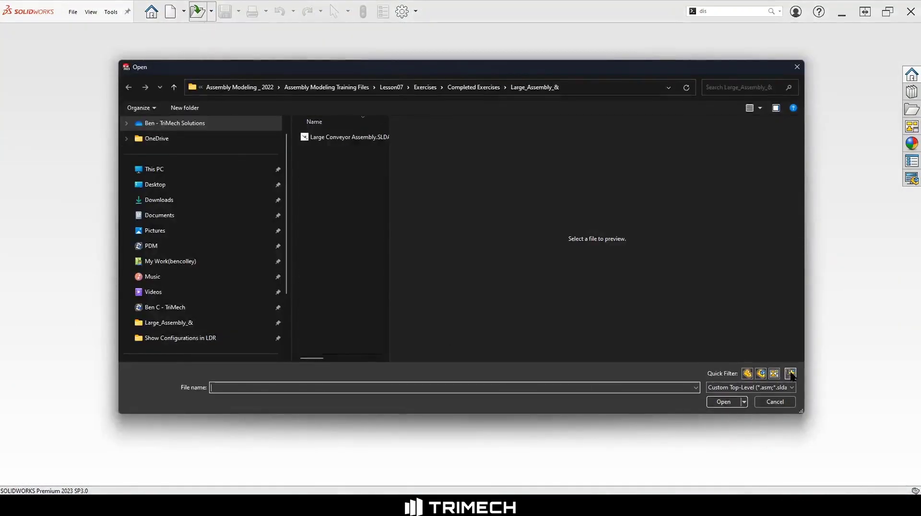
{"action": "left_click", "coordinate": [323, 137]}
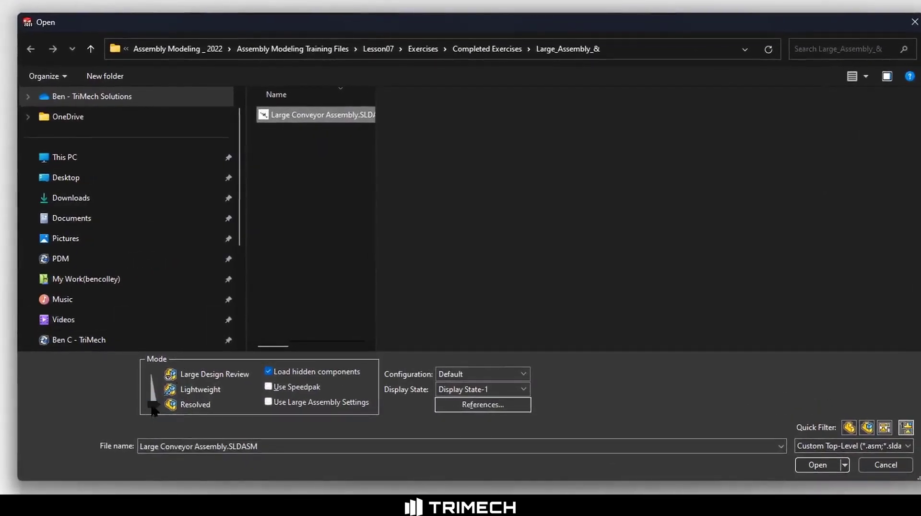
{"action": "left_click_drag", "start_coordinate": [154, 396], "coordinate": [156, 382]}
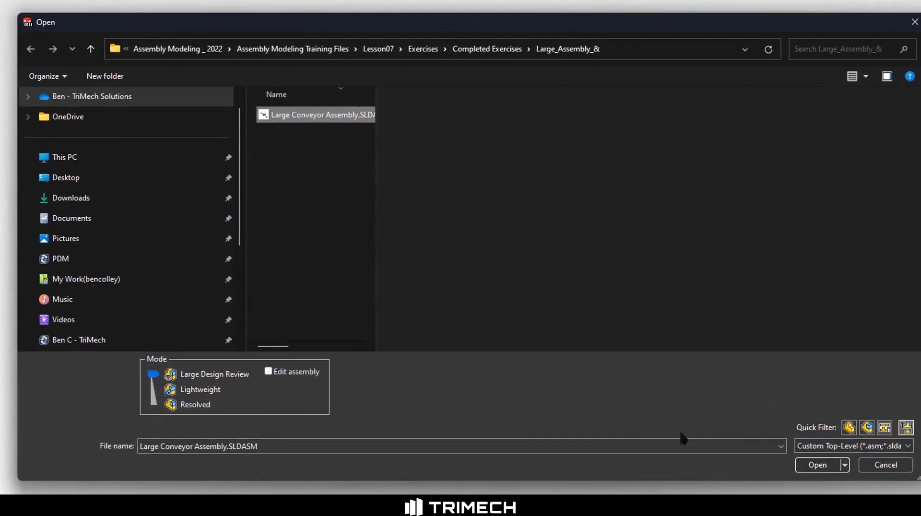
{"action": "left_click", "coordinate": [801, 465]}
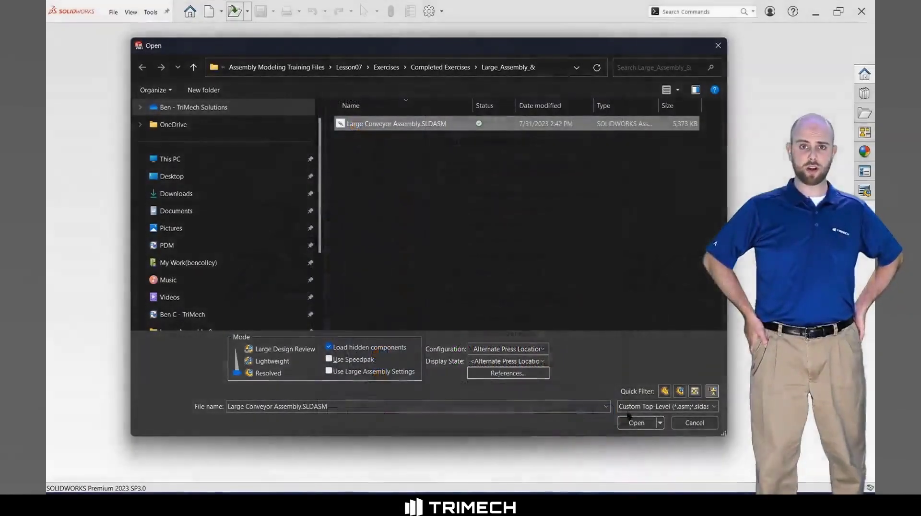
Step: Confirm opening Large Conveyor Assembly in Large Design Review mode
{"action": "left_click", "coordinate": [630, 423]}
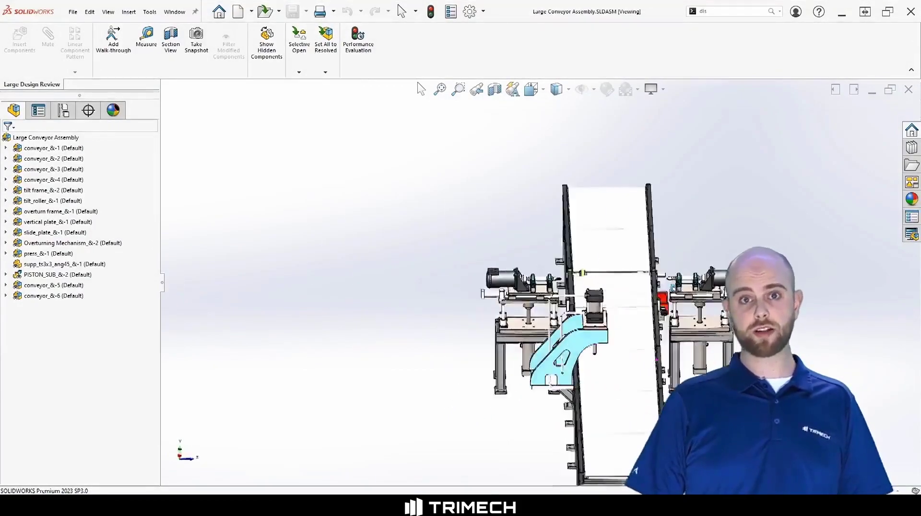
Step: Orbit and zoom in on the motor and press area, then check the available configurations
{"action": "middle_click_drag", "start_coordinate": [623, 268], "coordinate": [524, 267]}
{"action": "scroll", "coordinate": [524, 267], "scroll_direction": "down", "scroll_amount": 5}
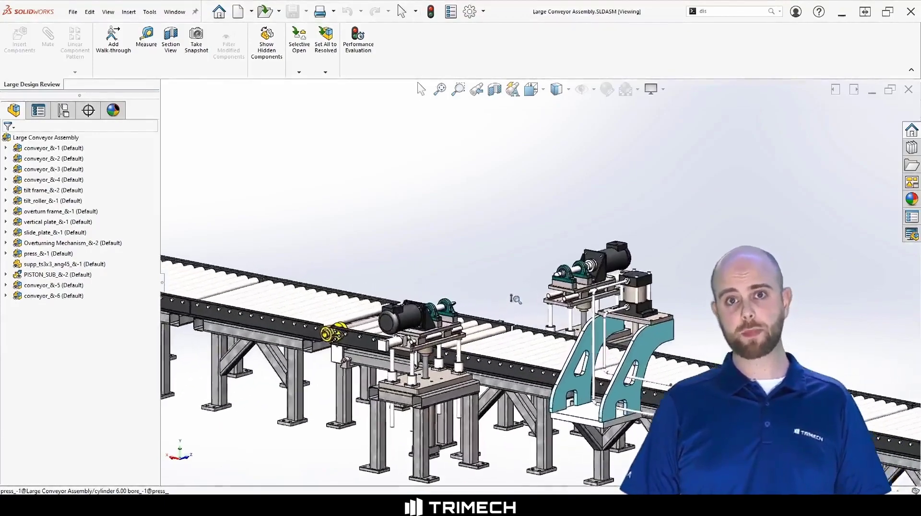
{"action": "left_click_drag", "start_coordinate": [524, 267], "coordinate": [524, 242]}
{"action": "key", "text": "Escape"}
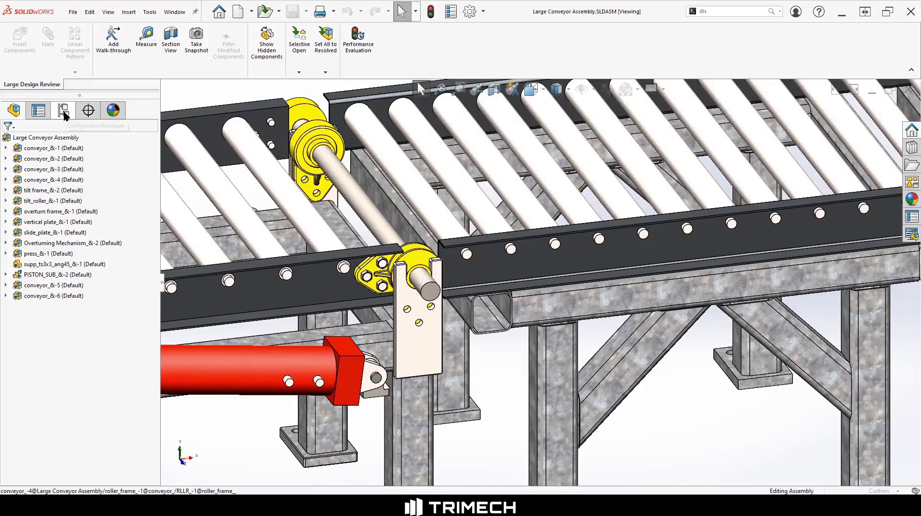
{"action": "left_click", "coordinate": [65, 114]}
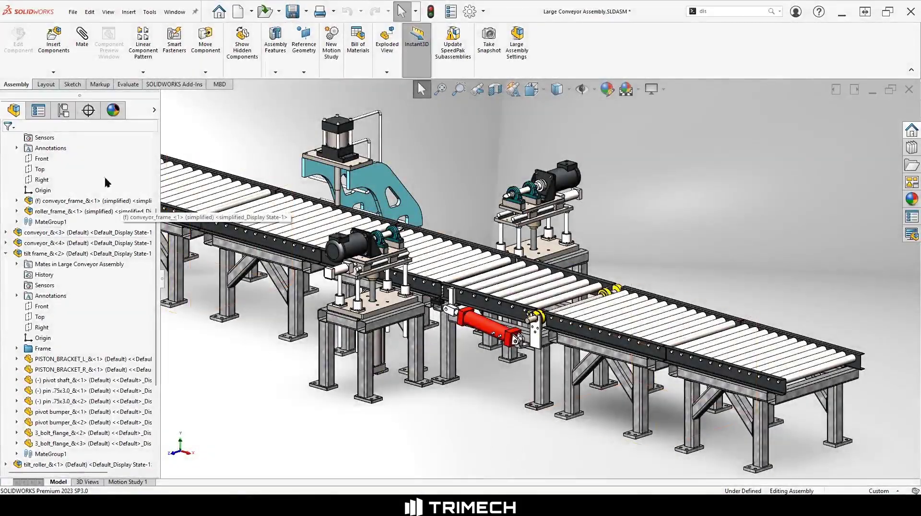
Step: Switch to Ramp Lifted then Alternate Press Location, preview Alternate Color Scheme, and revert to the Appearance display state
{"action": "left_click", "coordinate": [72, 115]}
{"action": "double_click", "coordinate": [71, 177]}
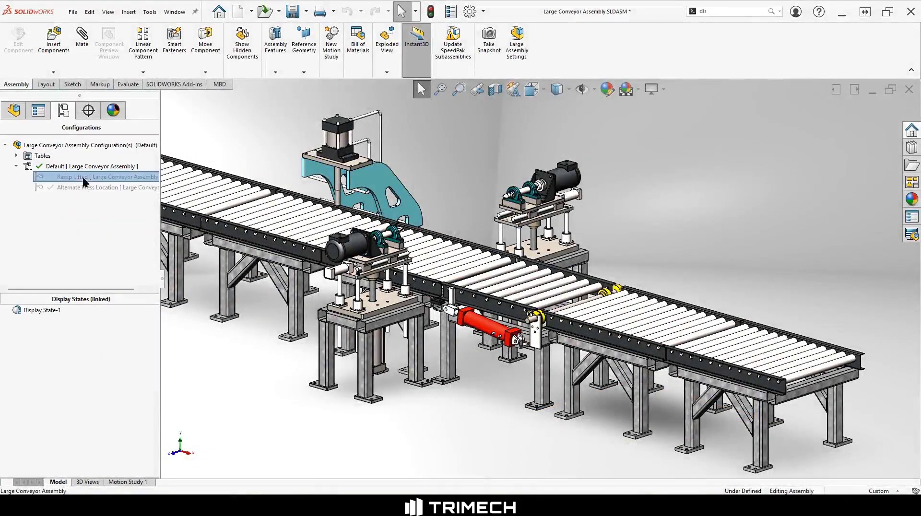
{"action": "double_click", "coordinate": [82, 186]}
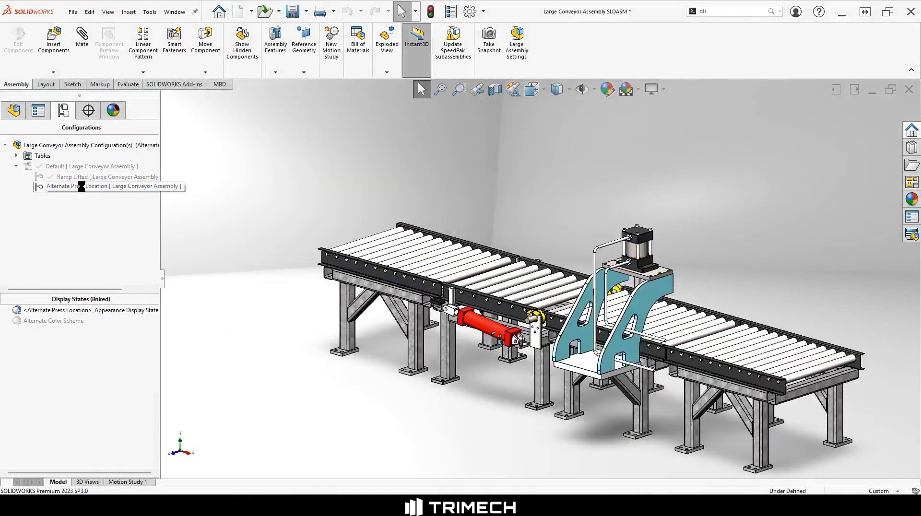
{"action": "double_click", "coordinate": [66, 320]}
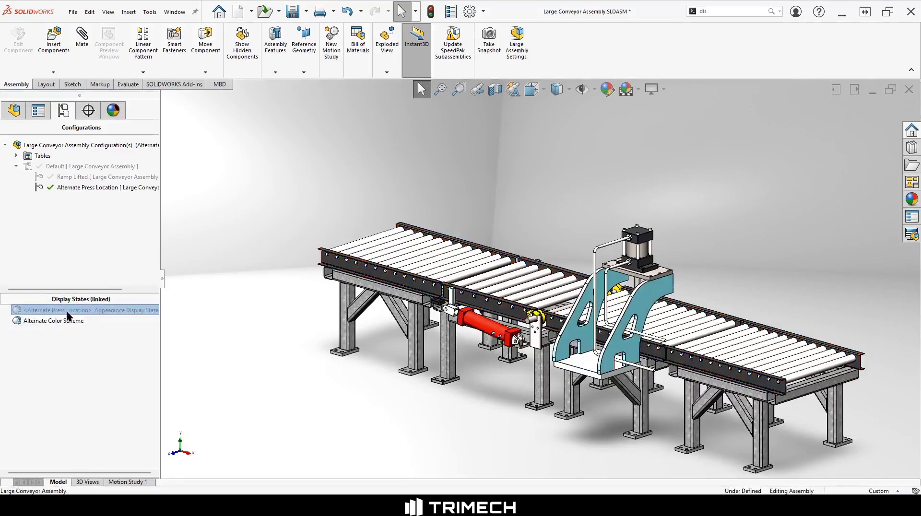
{"action": "left_click", "coordinate": [68, 321]}
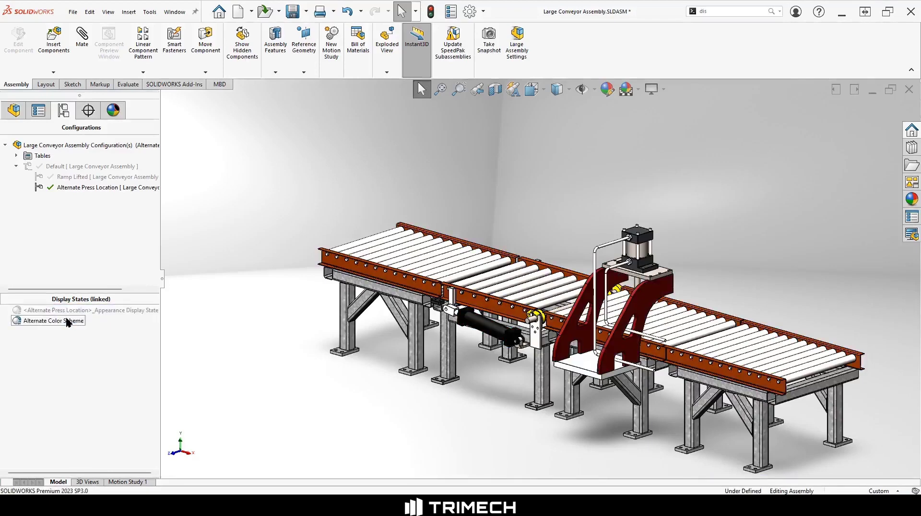
{"action": "double_click", "coordinate": [67, 312]}
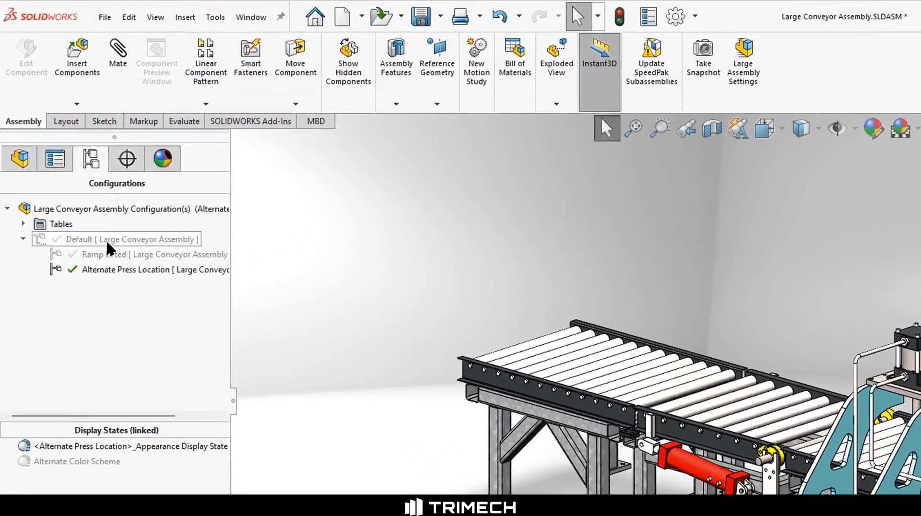
Step: Add display data marks to Default and all configurations, then Save All documents
{"action": "double_click", "coordinate": [109, 239]}
{"action": "right_click", "coordinate": [109, 239]}
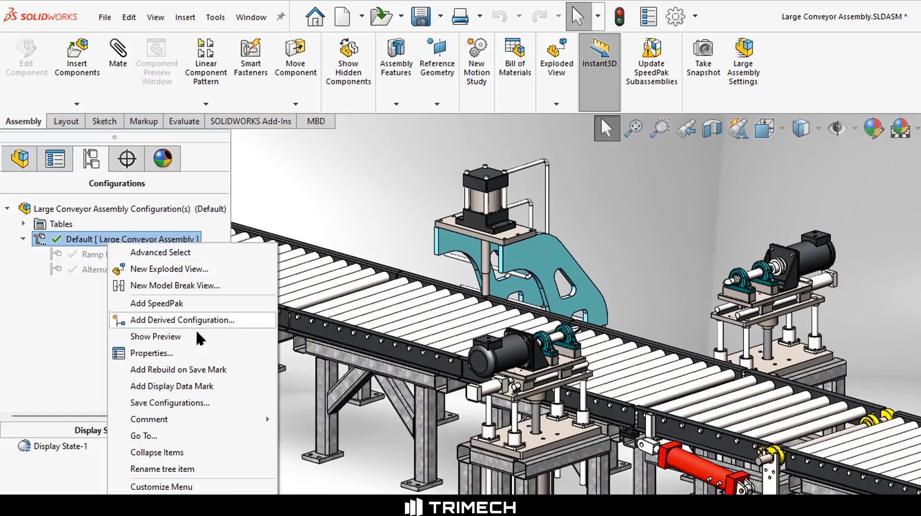
{"action": "left_click", "coordinate": [234, 390]}
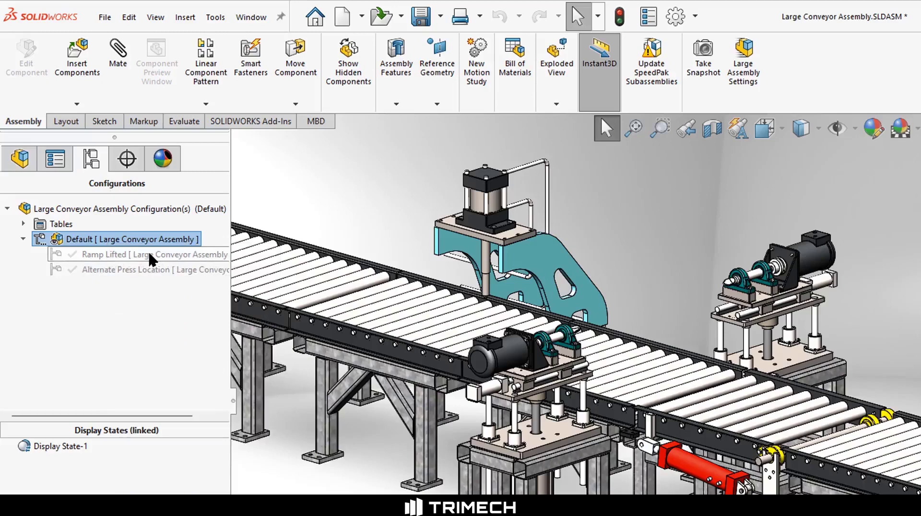
{"action": "left_click", "coordinate": [140, 210]}
{"action": "right_click", "coordinate": [142, 212]}
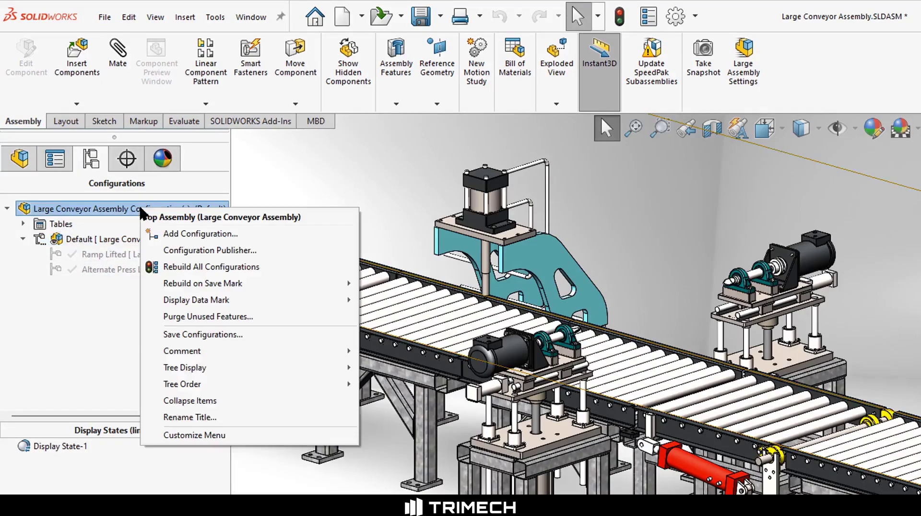
{"action": "mouse_move", "coordinate": [249, 305]}
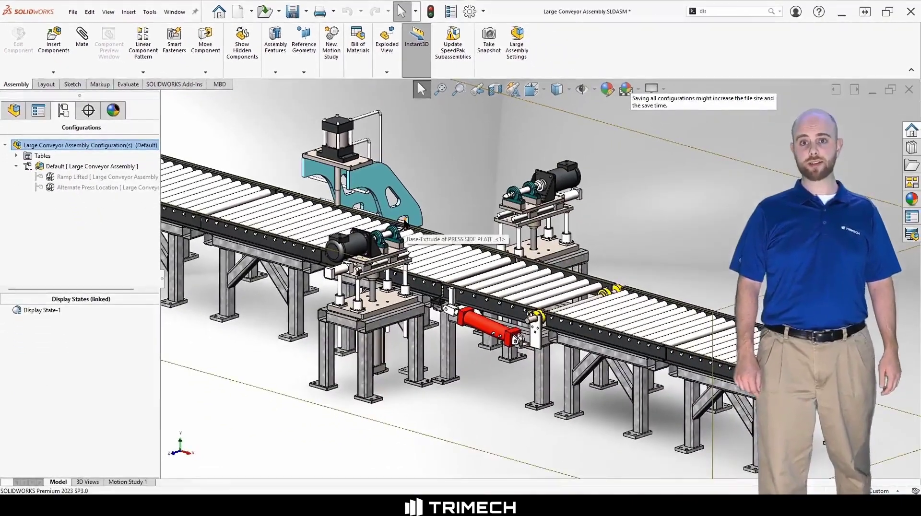
{"action": "left_click", "coordinate": [289, 19]}
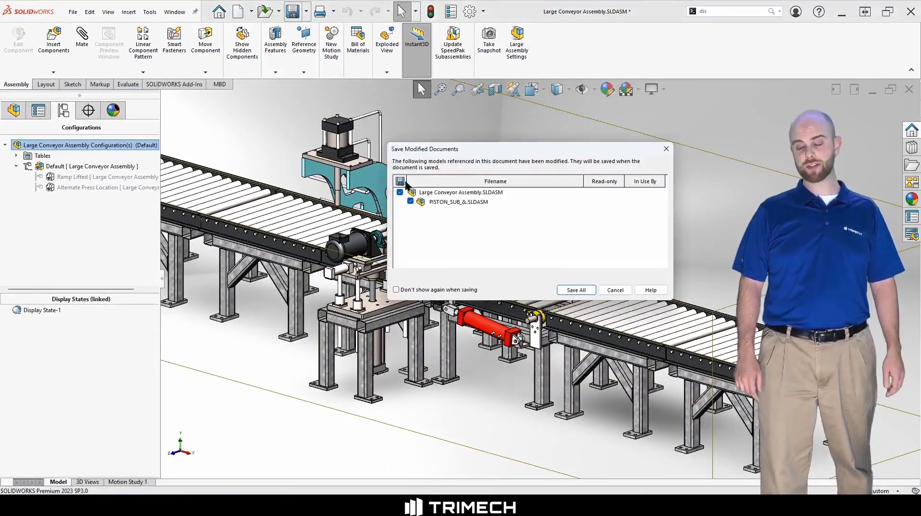
{"action": "left_click", "coordinate": [575, 291]}
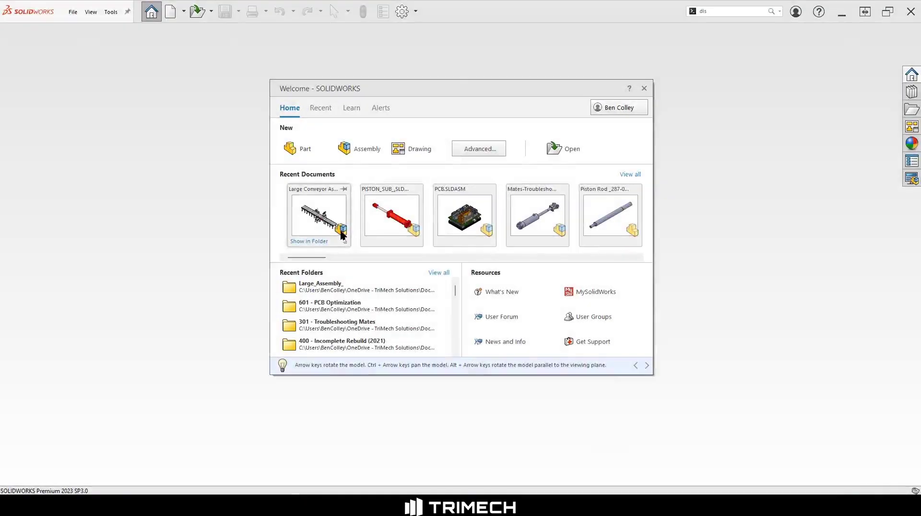
Step: Reopen the assembly from the Welcome card in Large Design Review mode
{"action": "mouse_move", "coordinate": [348, 245]}
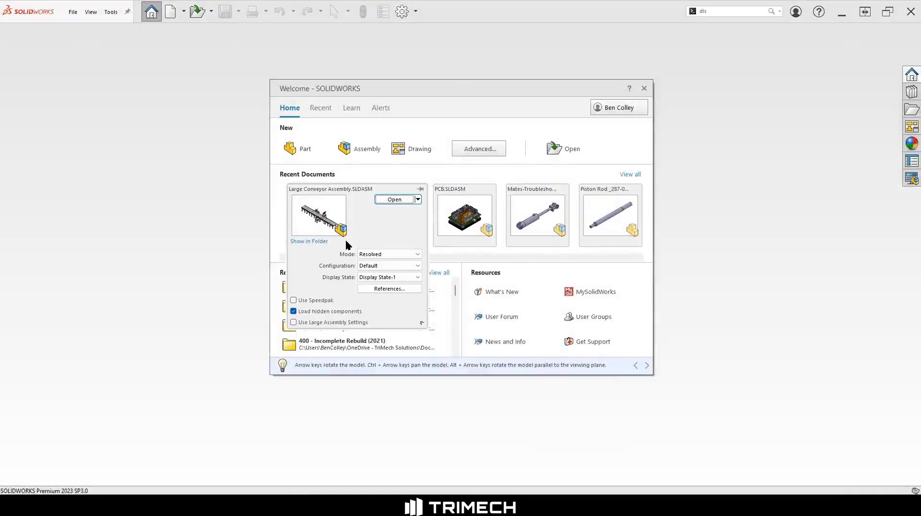
{"action": "left_click", "coordinate": [412, 254]}
{"action": "left_click", "coordinate": [410, 264]}
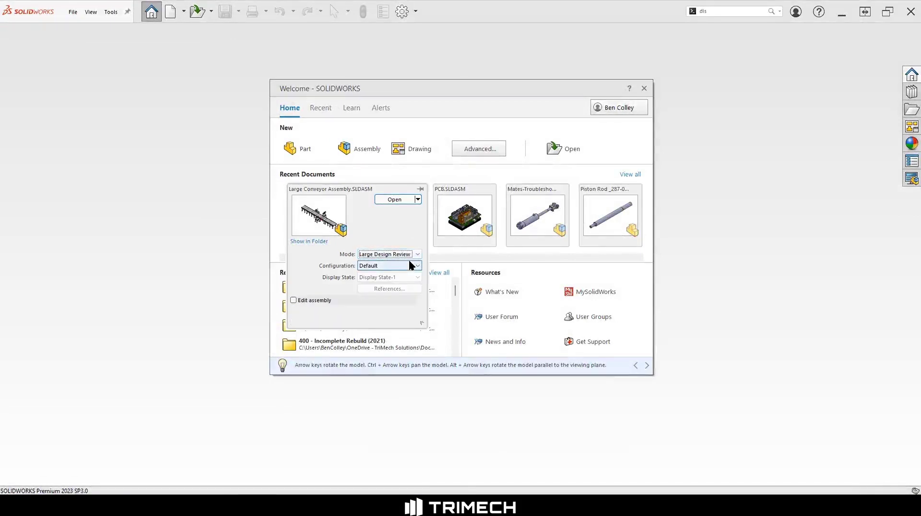
{"action": "left_click", "coordinate": [394, 199]}
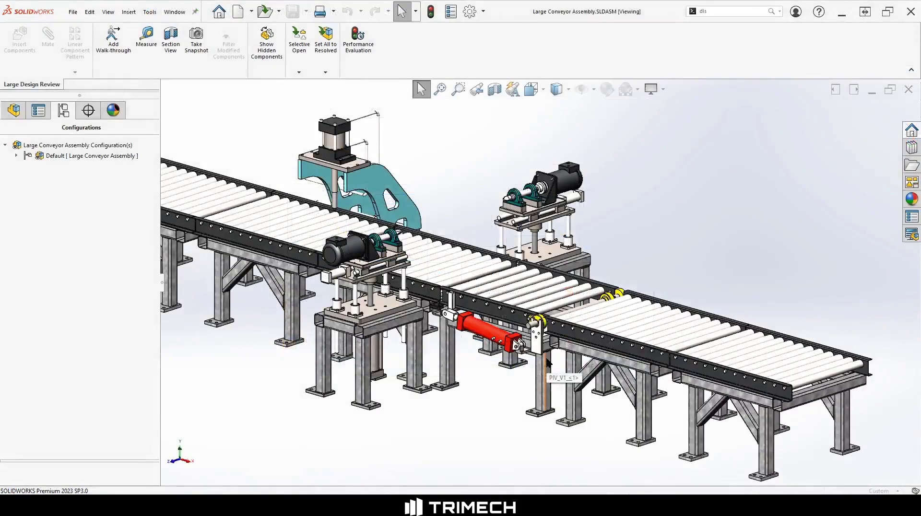
Step: Expand Default and switch through Alternate Press Location, Ramp Lifted, then back to Alternate Press Location
{"action": "left_click", "coordinate": [16, 155]}
{"action": "double_click", "coordinate": [74, 167]}
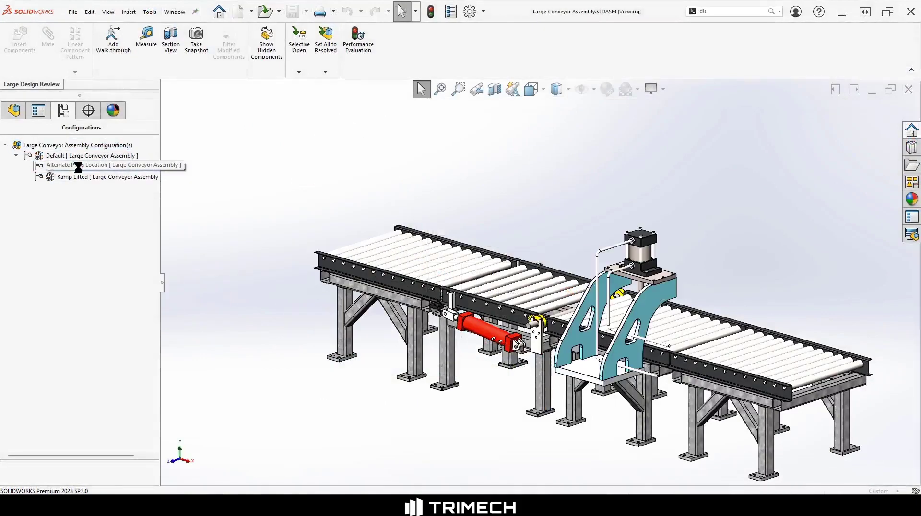
{"action": "double_click", "coordinate": [78, 177]}
{"action": "double_click", "coordinate": [74, 166]}
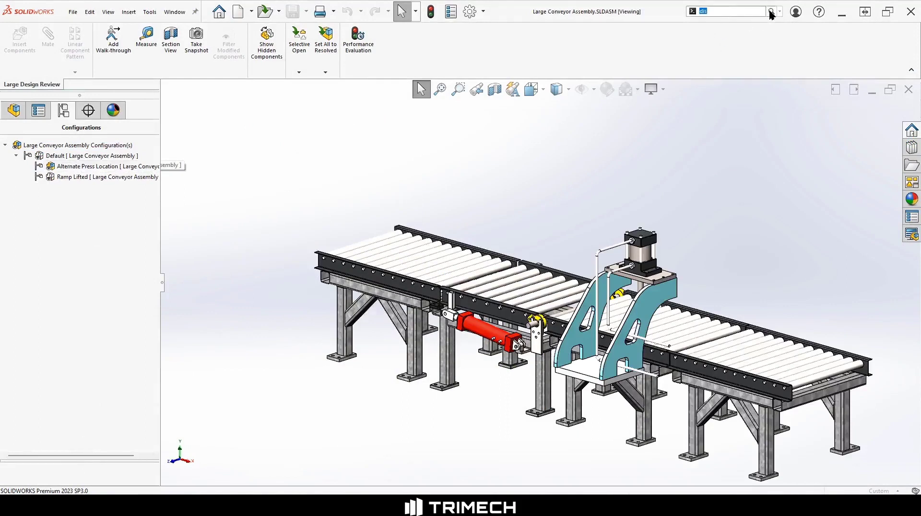
Step: Check the assembly's display states, then select and deselect the blue press frame
{"action": "left_click", "coordinate": [744, 44]}
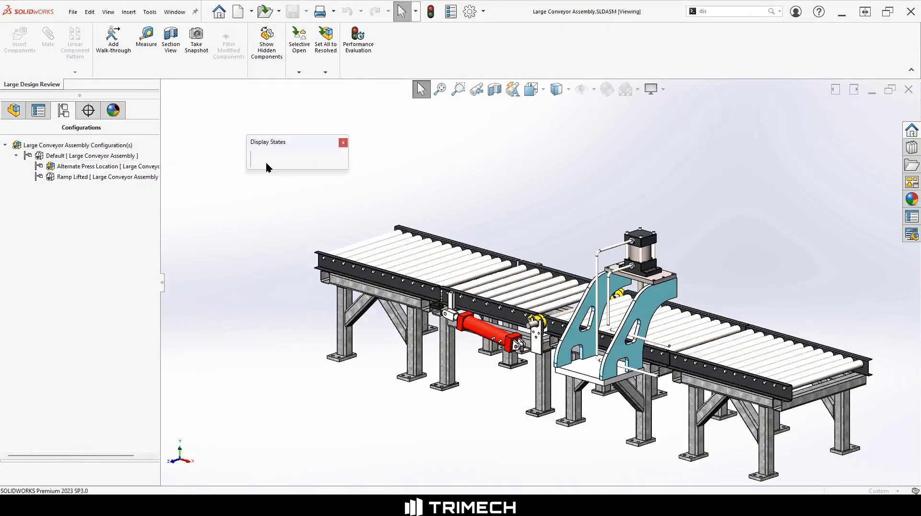
{"action": "left_click", "coordinate": [343, 142]}
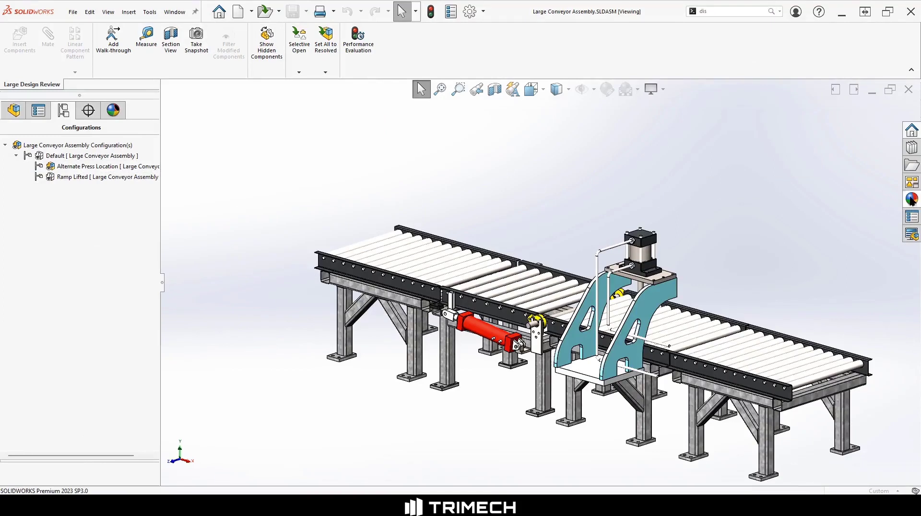
{"action": "left_click", "coordinate": [655, 292]}
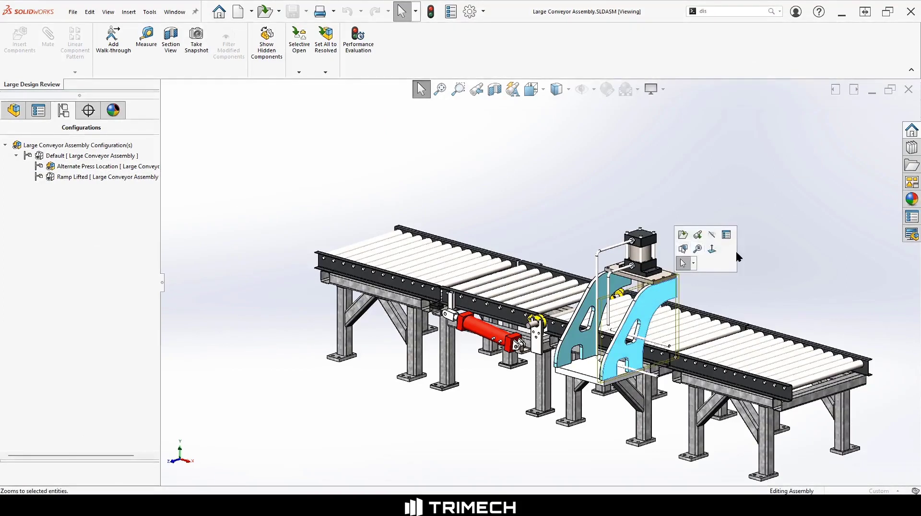
{"action": "left_click", "coordinate": [559, 194]}
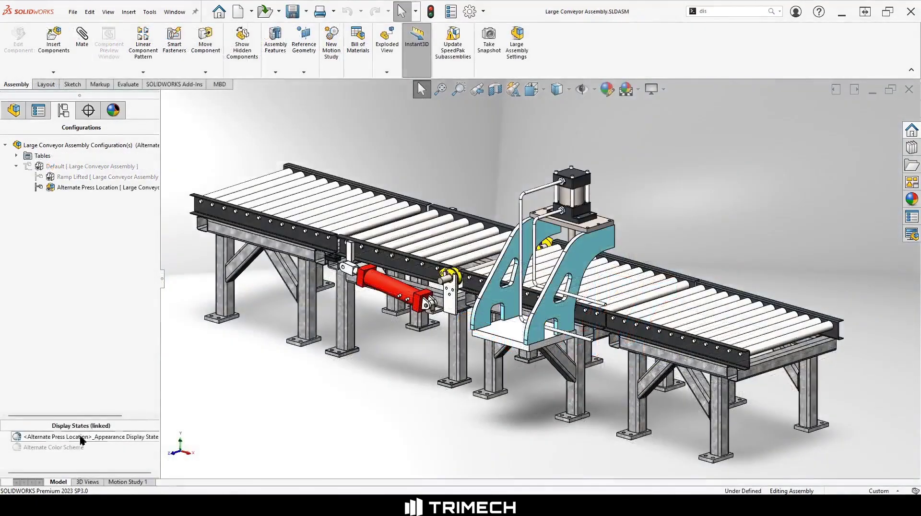
Step: Create a derived configuration named 'New Color Scheme' from Alternate Press Location and confirm it
{"action": "right_click", "coordinate": [84, 188]}
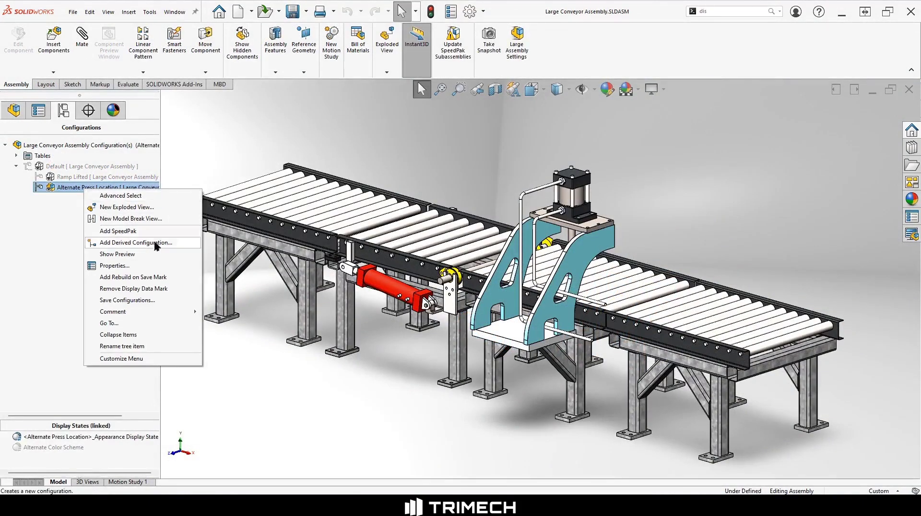
{"action": "left_click", "coordinate": [136, 242]}
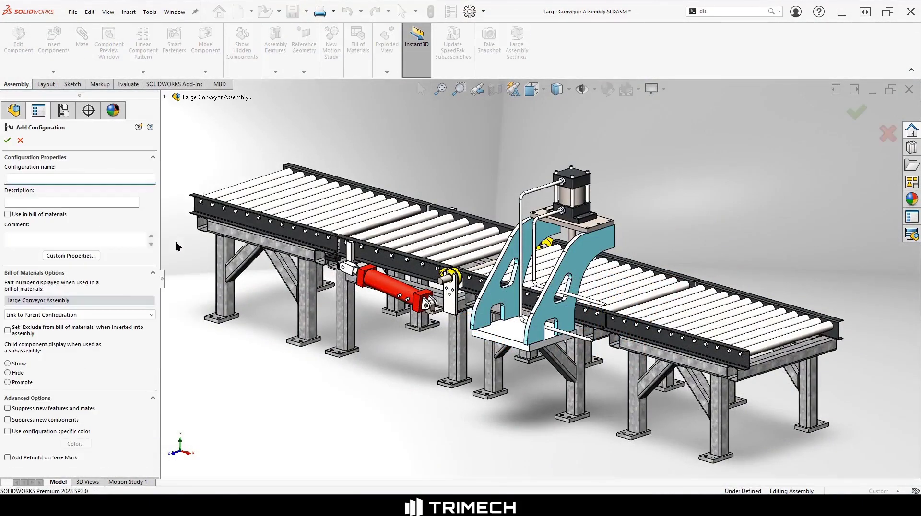
{"action": "type", "text": "New Color Scheme"}
{"action": "left_click", "coordinate": [8, 140]}
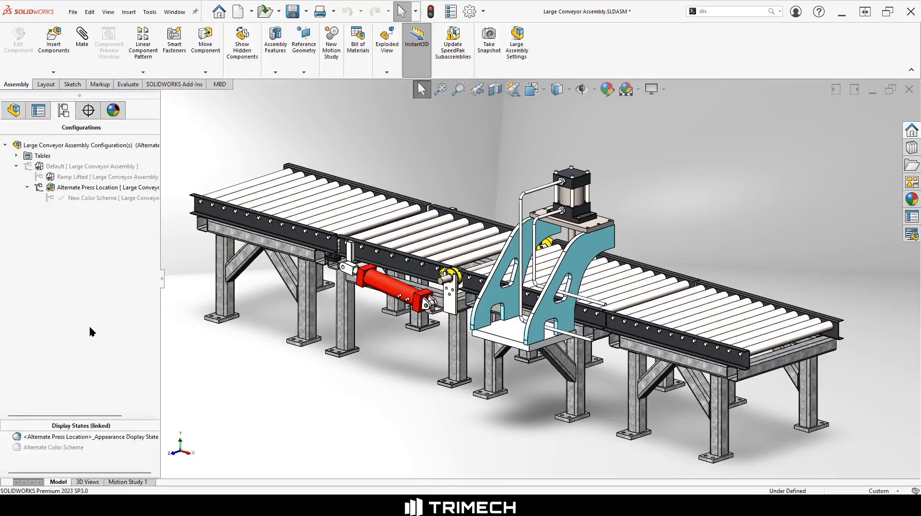
Step: Copy the Alternate Color Scheme display state, paste it into New Color Scheme, and apply the pasted state
{"action": "left_click", "coordinate": [59, 448]}
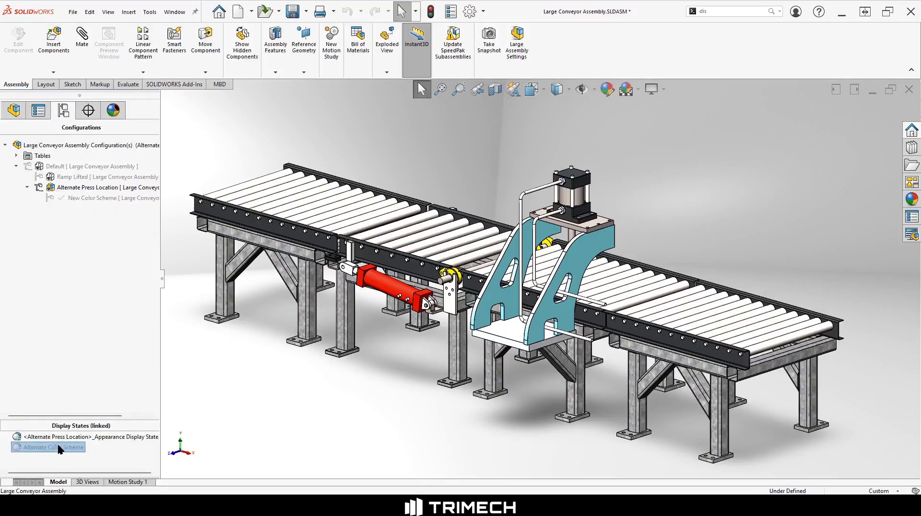
{"action": "right_click", "coordinate": [55, 448]}
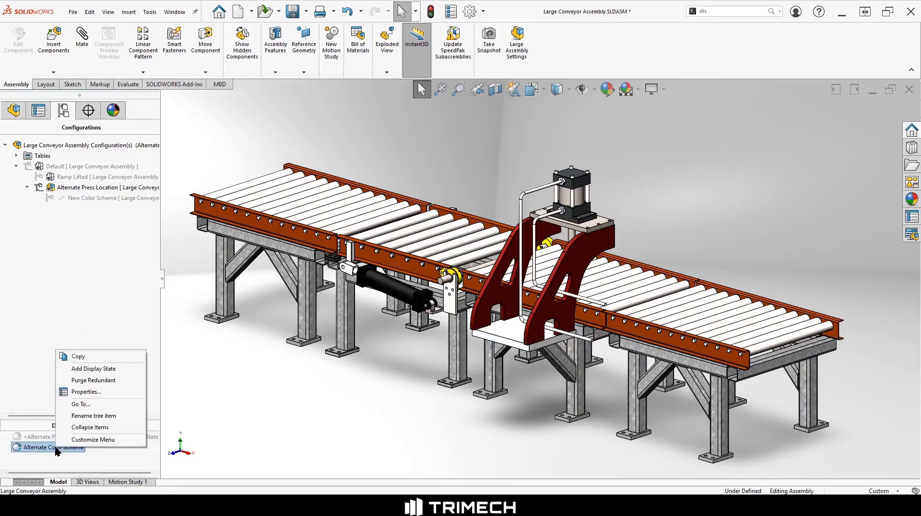
{"action": "left_click", "coordinate": [100, 357]}
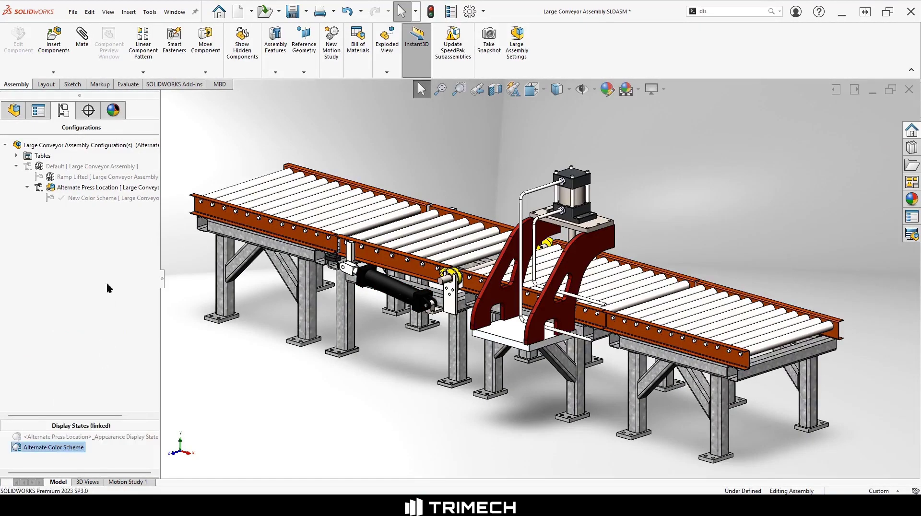
{"action": "double_click", "coordinate": [100, 199]}
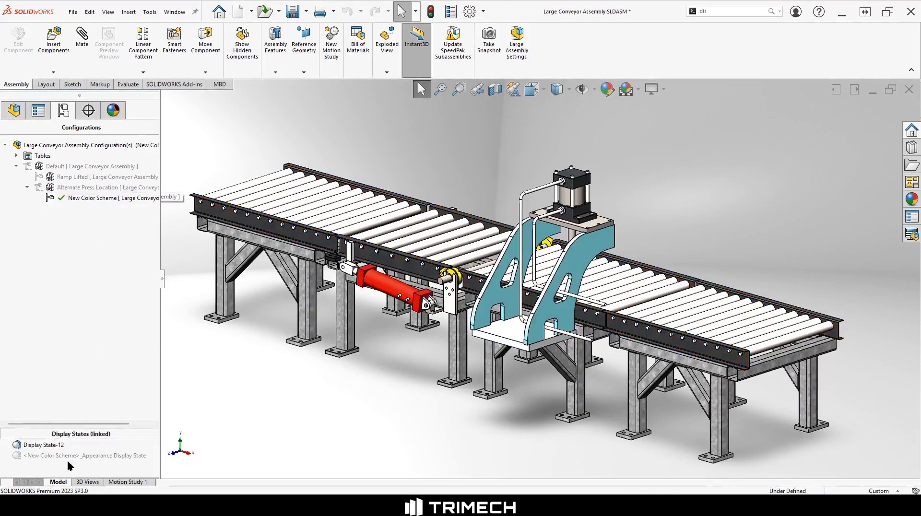
{"action": "key", "text": "ctrl+v"}
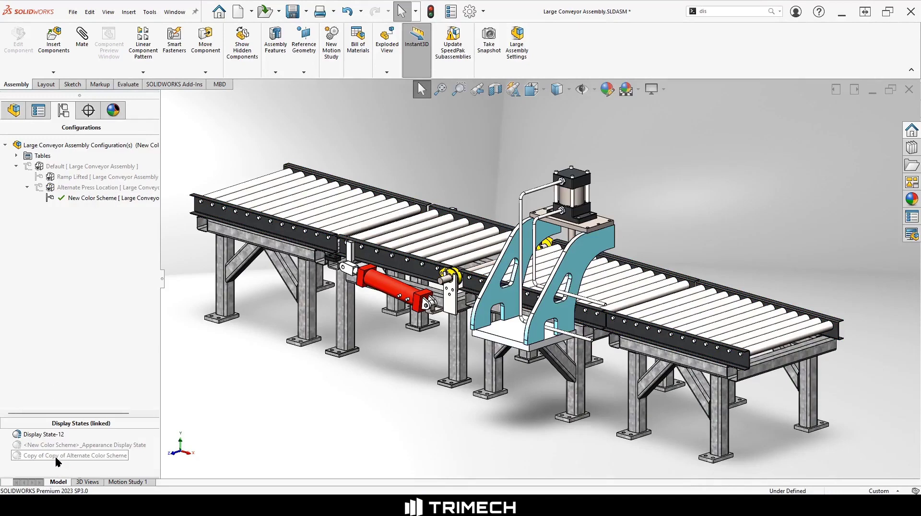
{"action": "double_click", "coordinate": [56, 459]}
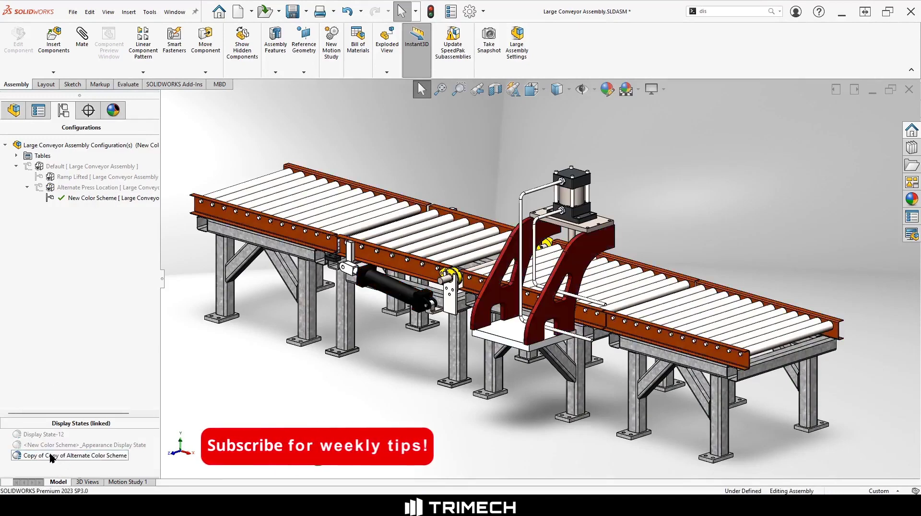
Step: Add a display data mark to the New Color Scheme configuration
{"action": "right_click", "coordinate": [84, 199]}
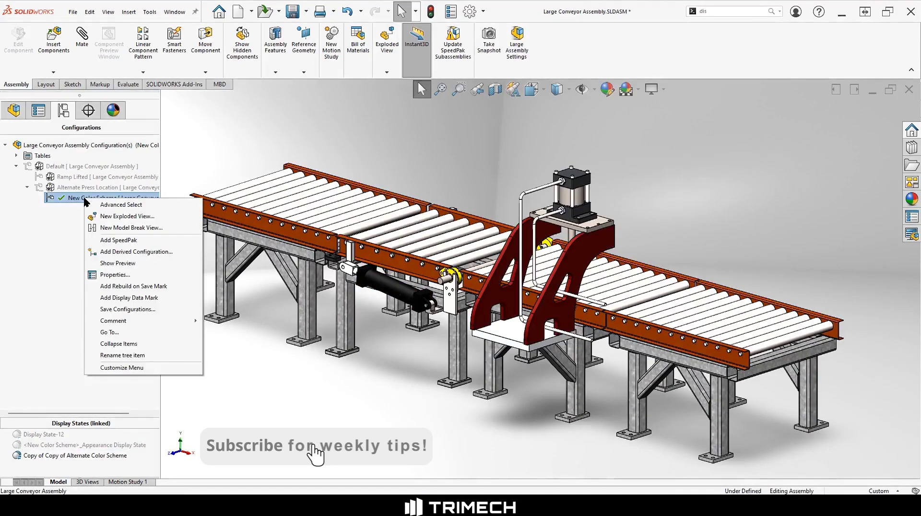
{"action": "left_click", "coordinate": [168, 298]}
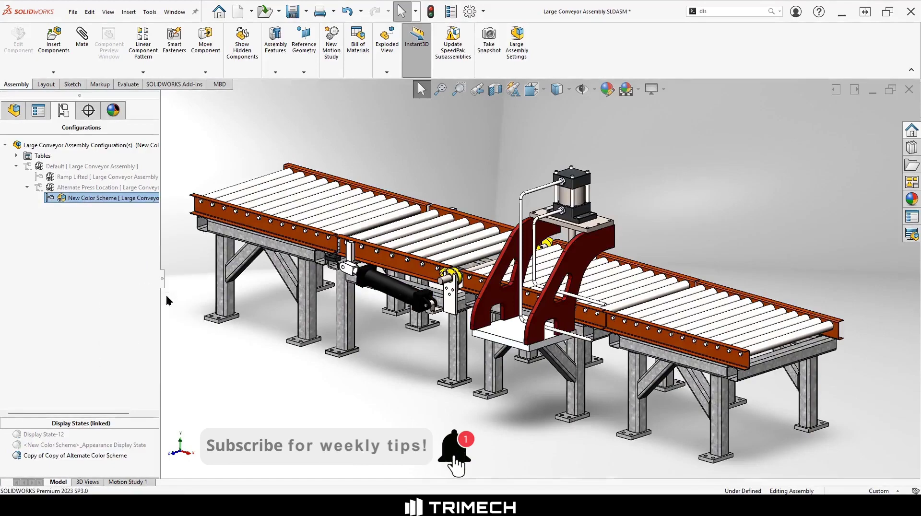